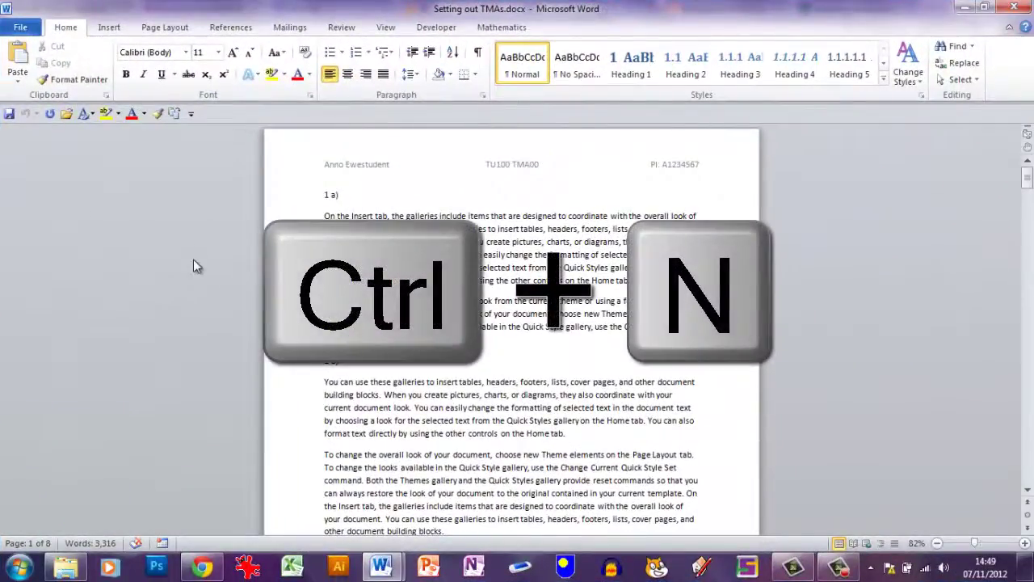
# Create a new blank document and type three short lines of sample text
pyautogui.hotkey('ctrl', 'n')
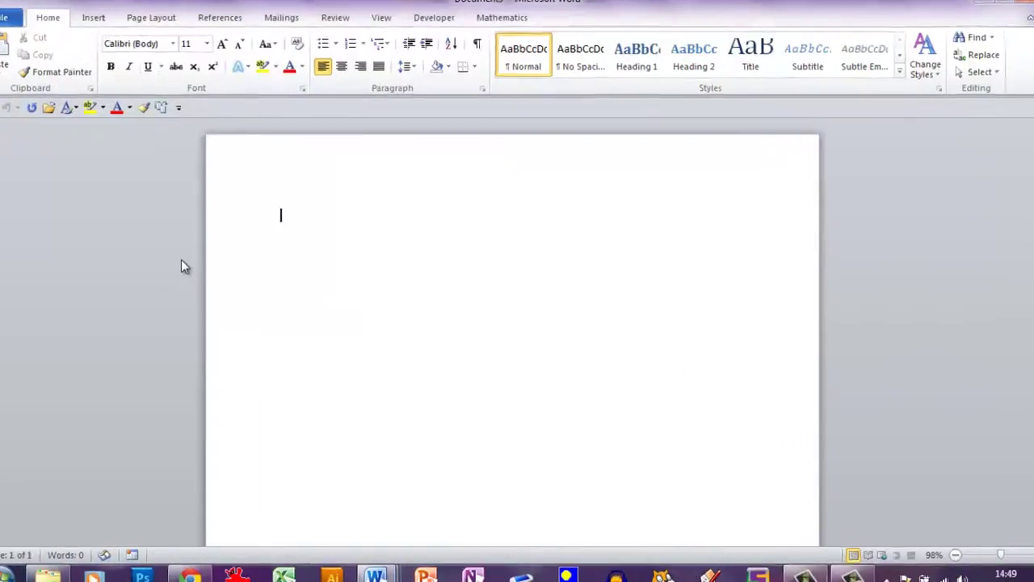
pyautogui.write('kjkjb  n jhb  .n')
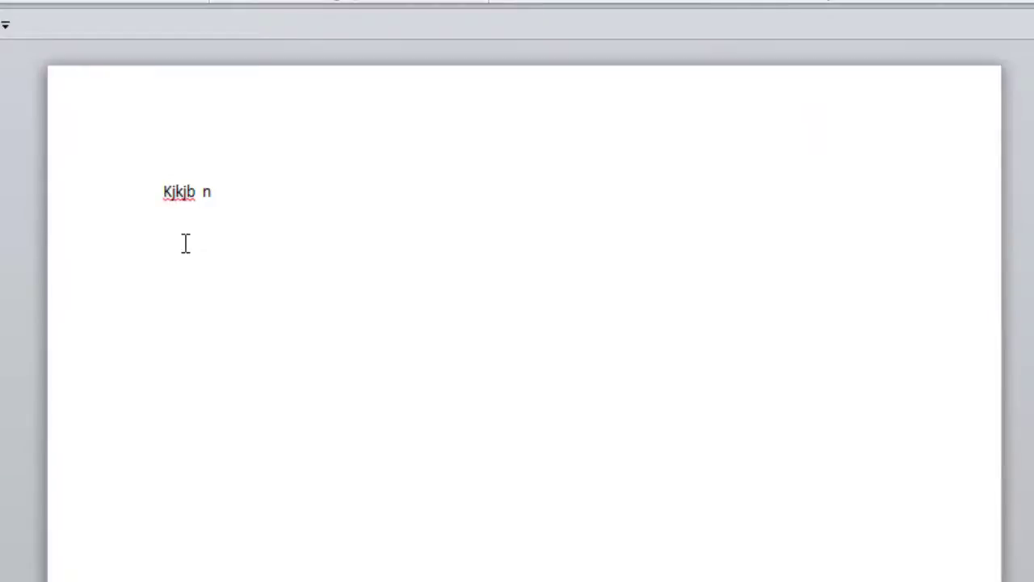
pyautogui.press('Return')
pyautogui.write('df')
pyautogui.press('Return')
pyautogui.write(']')
pyautogui.press('Return')
pyautogui.write('fd')
pyautogui.press('Return')
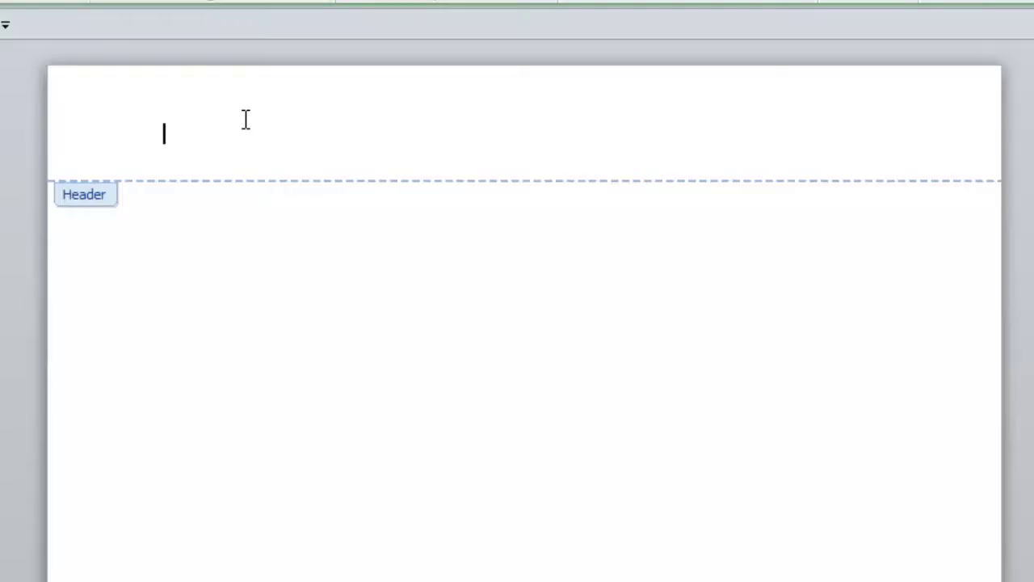
# Put the student's name at left, 'TU100 TMA01' centred, and 'PI:' plus the PI number at right
pyautogui.write('Ann')
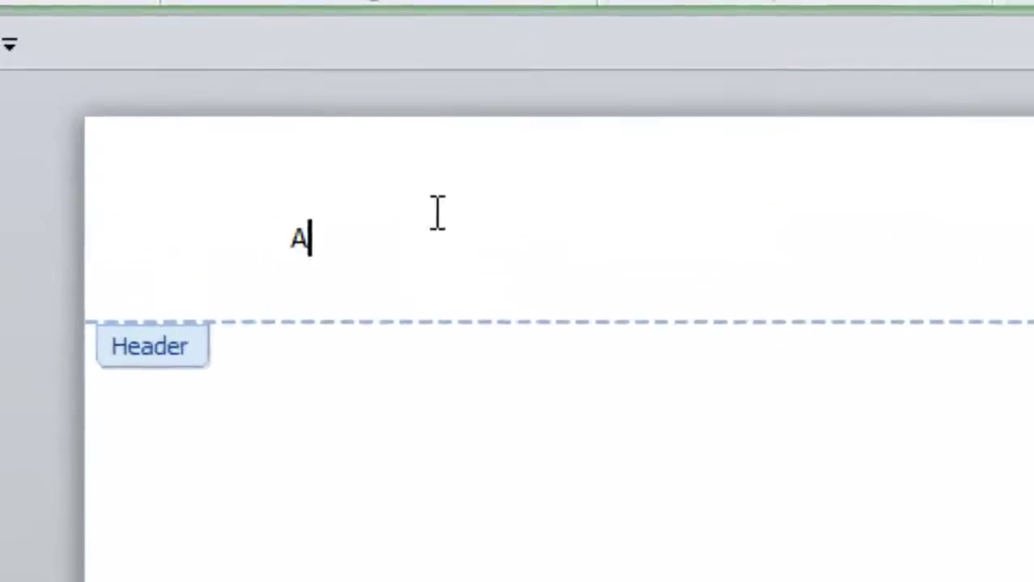
pyautogui.write('o')
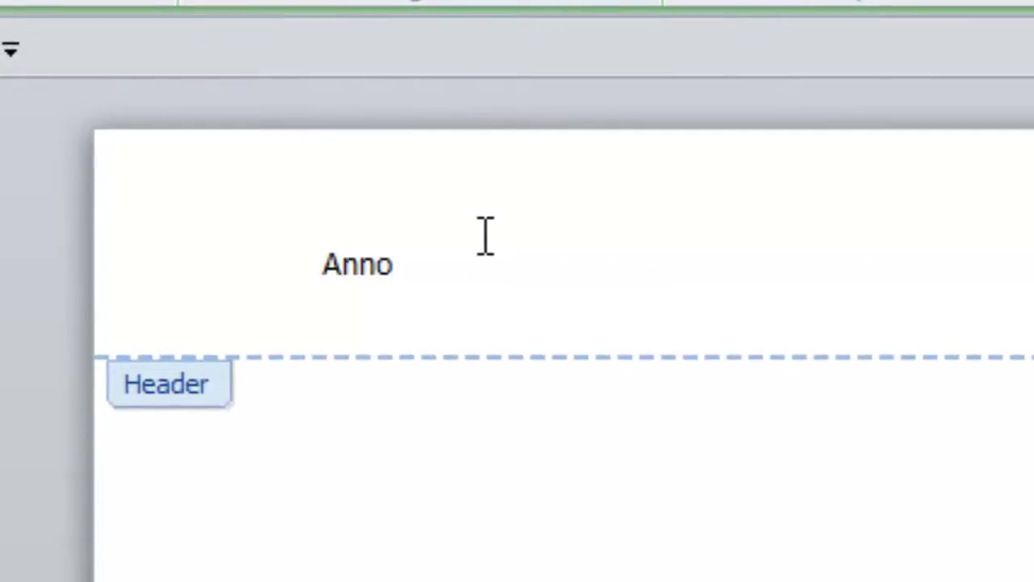
pyautogui.write(' Ew')
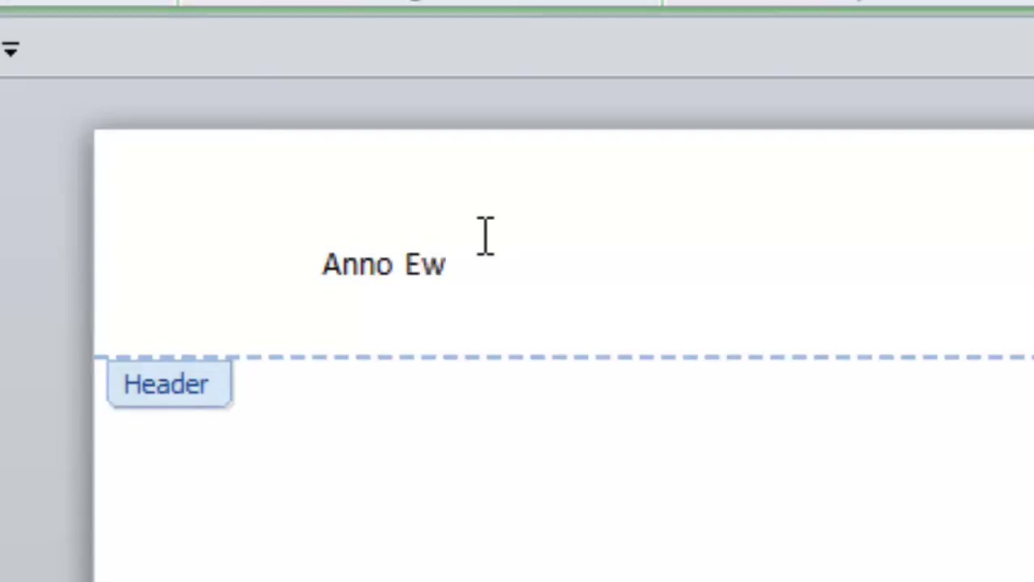
pyautogui.write('estudent')
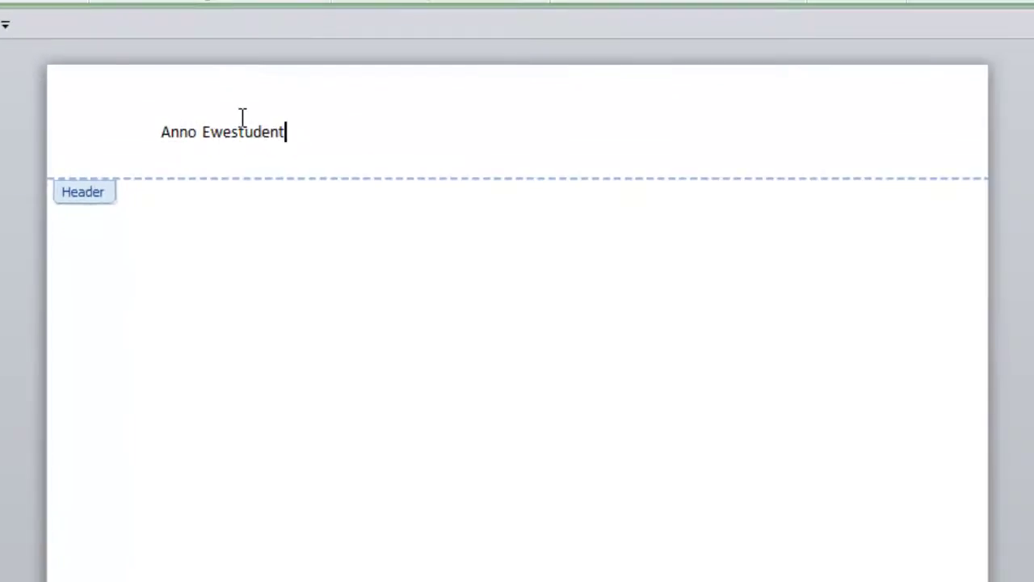
pyautogui.press('Tab')
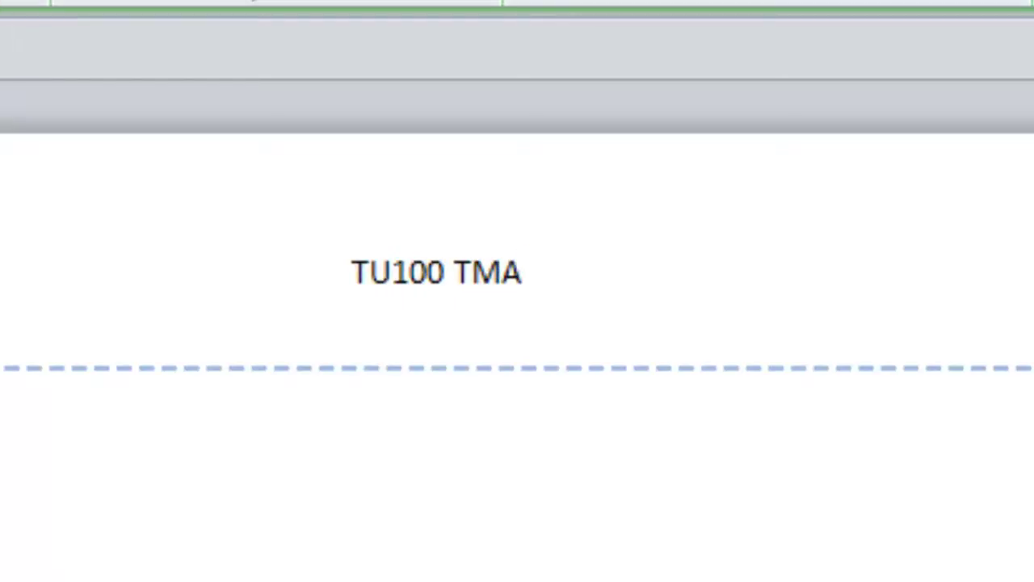
pyautogui.write('01')
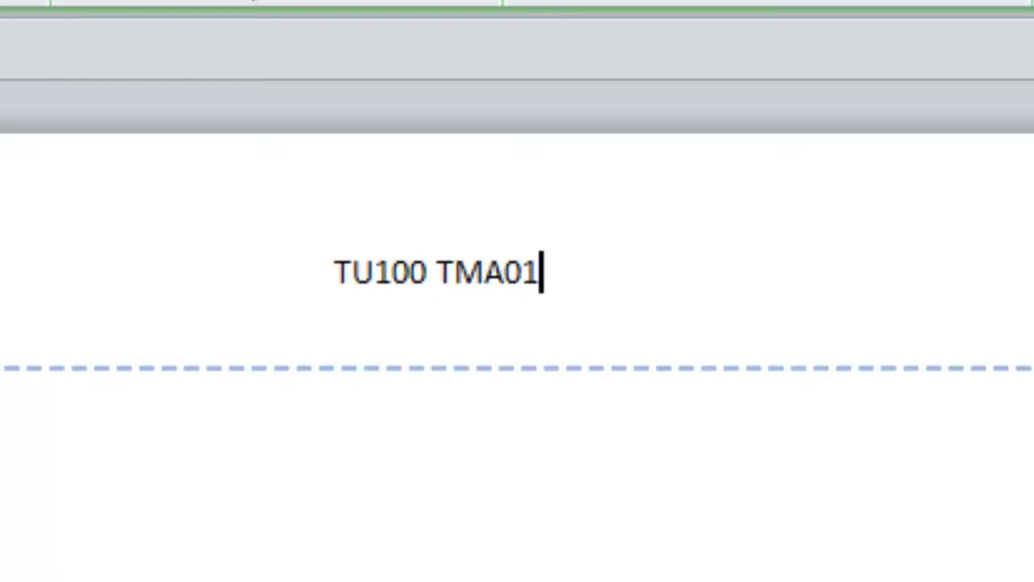
pyautogui.press('Tab')
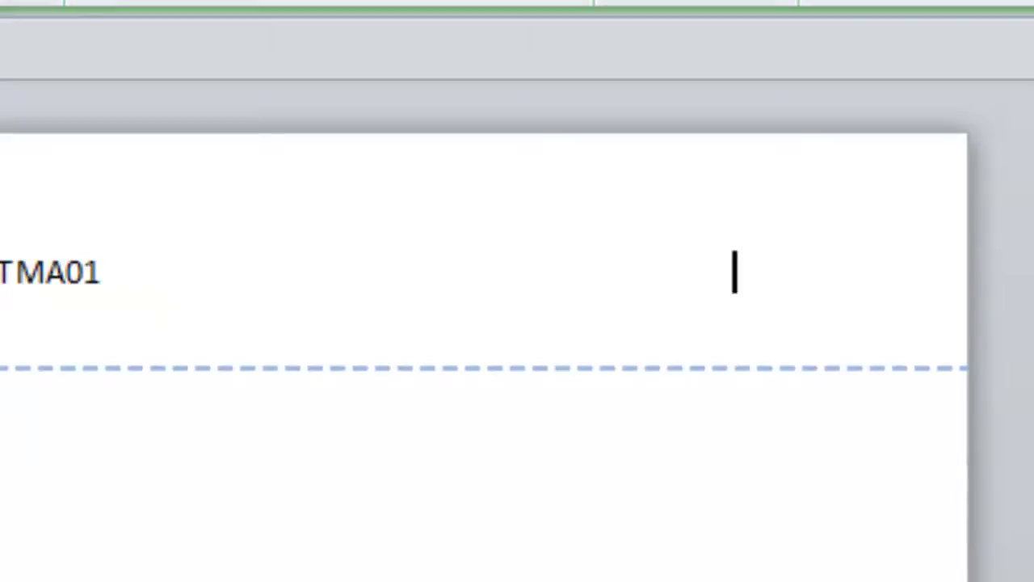
pyautogui.write('PI:')
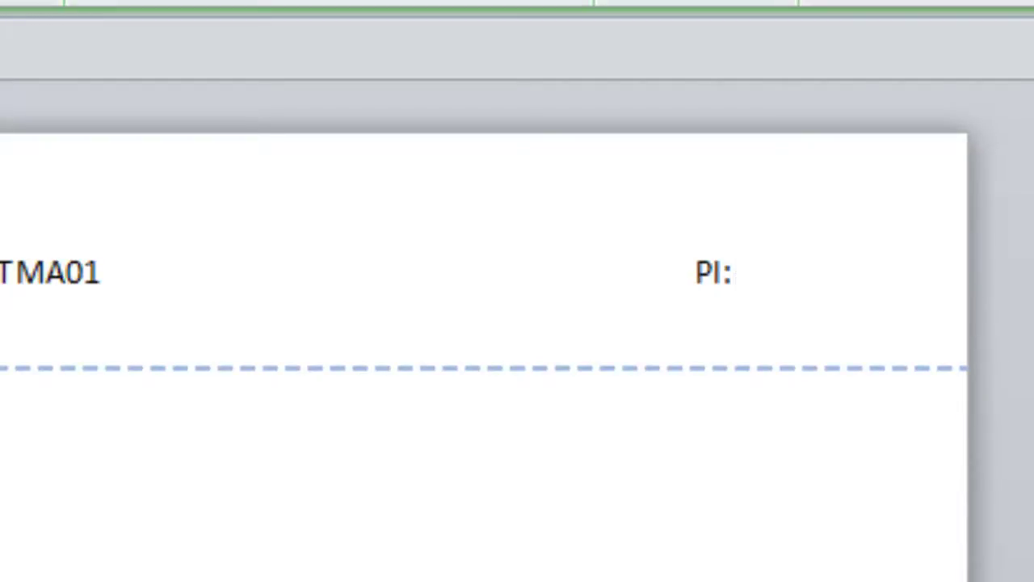
pyautogui.write(' A123')
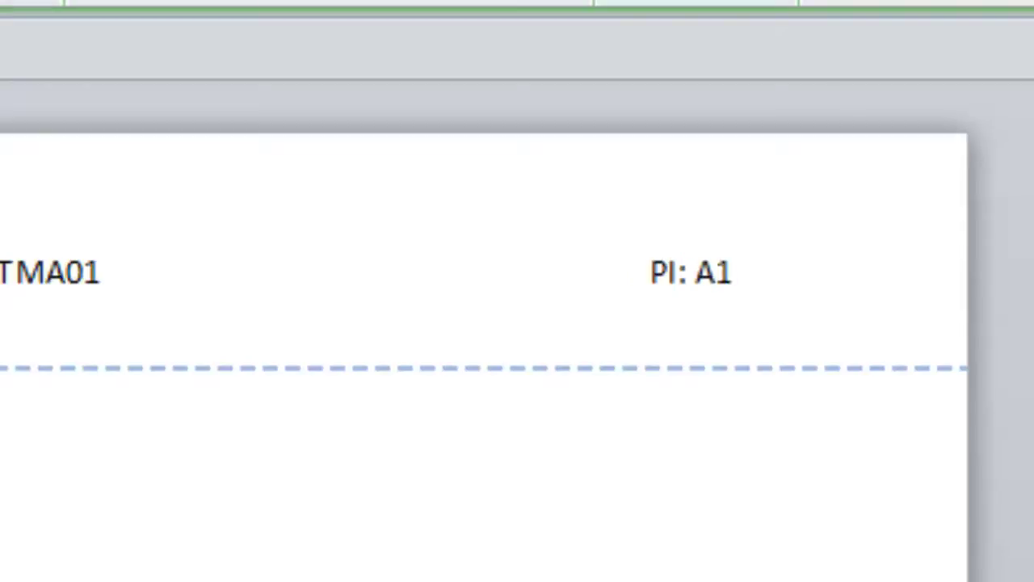
pyautogui.write('456')
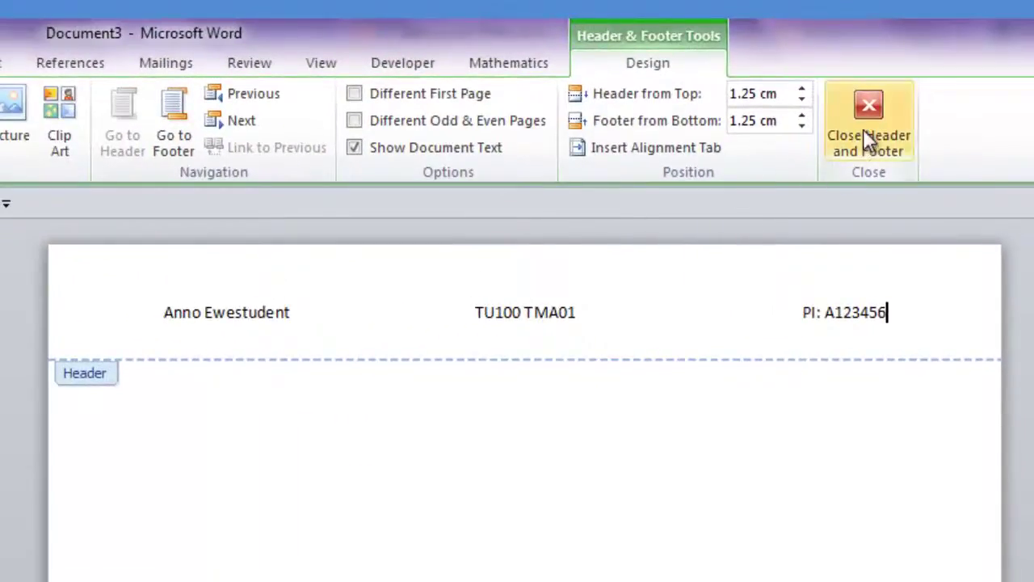
# Close the header and scroll down through the TMA document's pages
pyautogui.doubleClick(521, 545)
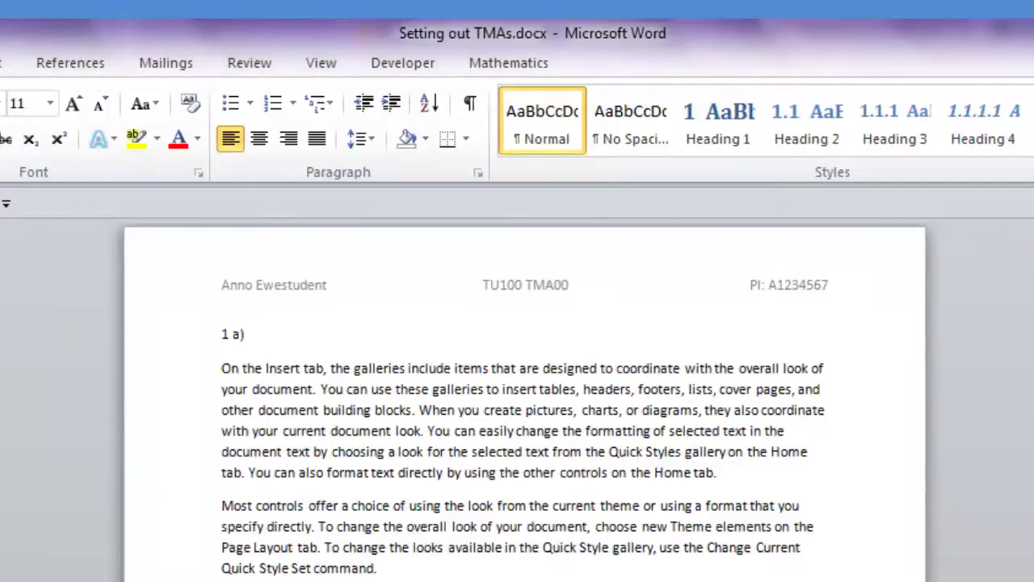
pyautogui.scroll(-12, 523, 402)
pyautogui.scroll(-1, 524, 402)
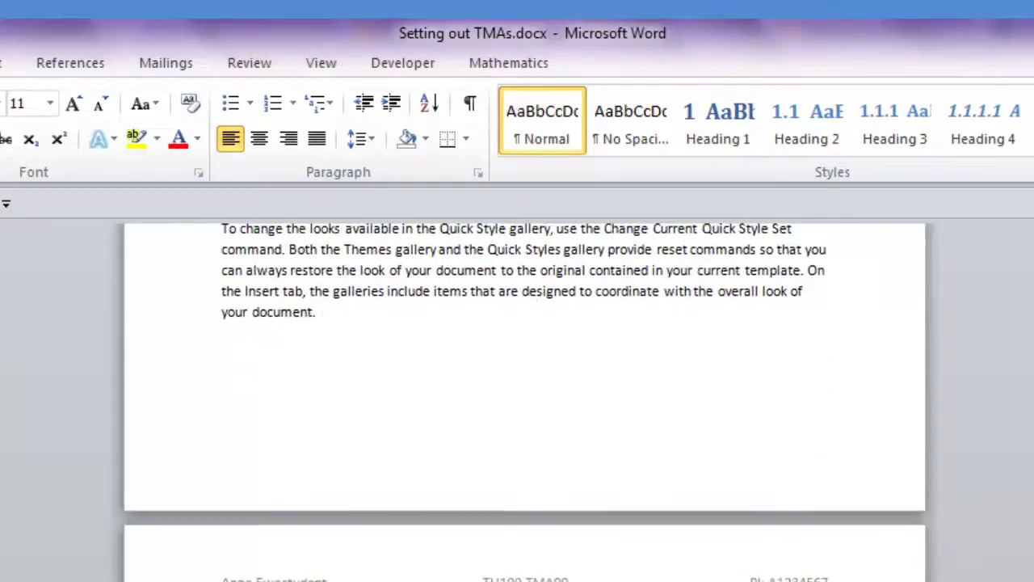
pyautogui.scroll(-2, 524, 401)
pyautogui.scroll(-10, 524, 402)
pyautogui.scroll(-9, 523, 323)
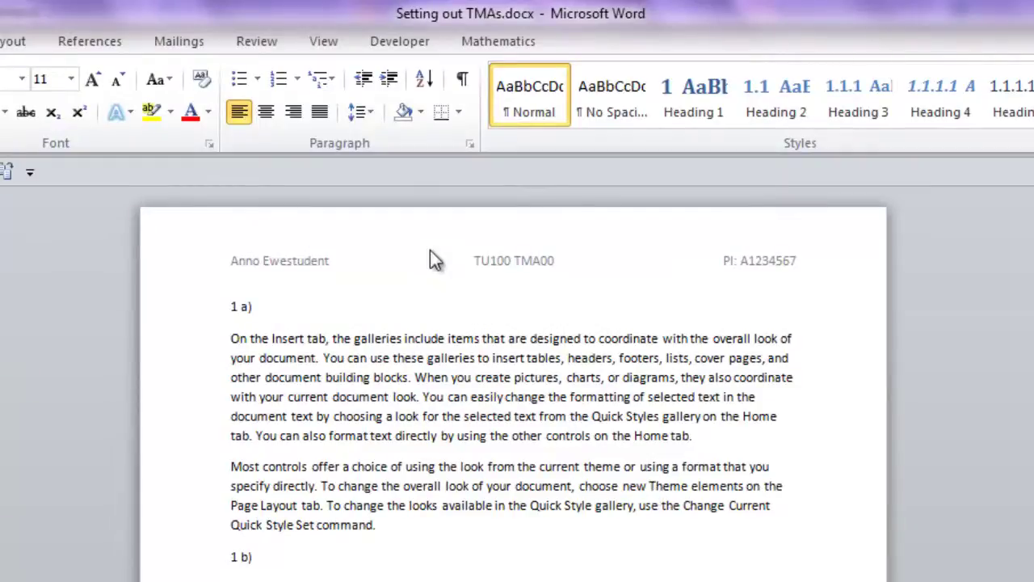
# Select the two paragraphs under answer 1 a), try 2.0 spacing, then set them to 1.15
pyautogui.click(367, 110)
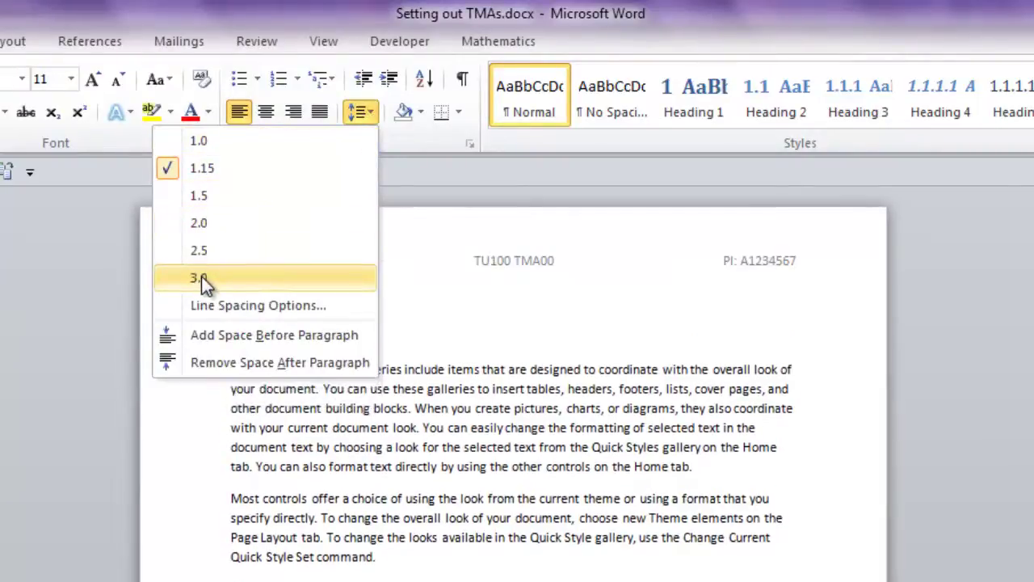
pyautogui.click(231, 339)
pyautogui.moveTo(231, 339); pyautogui.dragTo(406, 526)
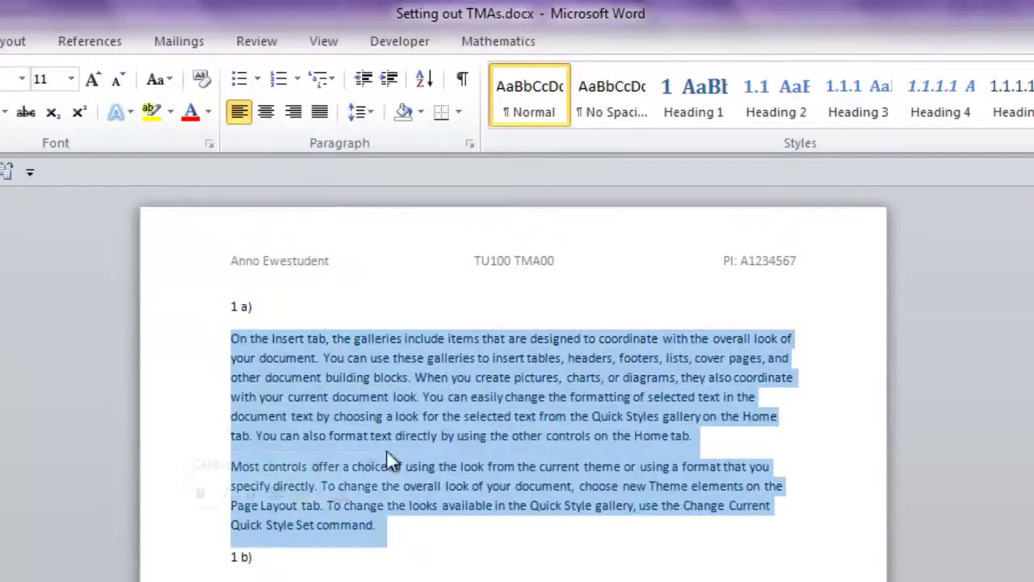
pyautogui.click(364, 112)
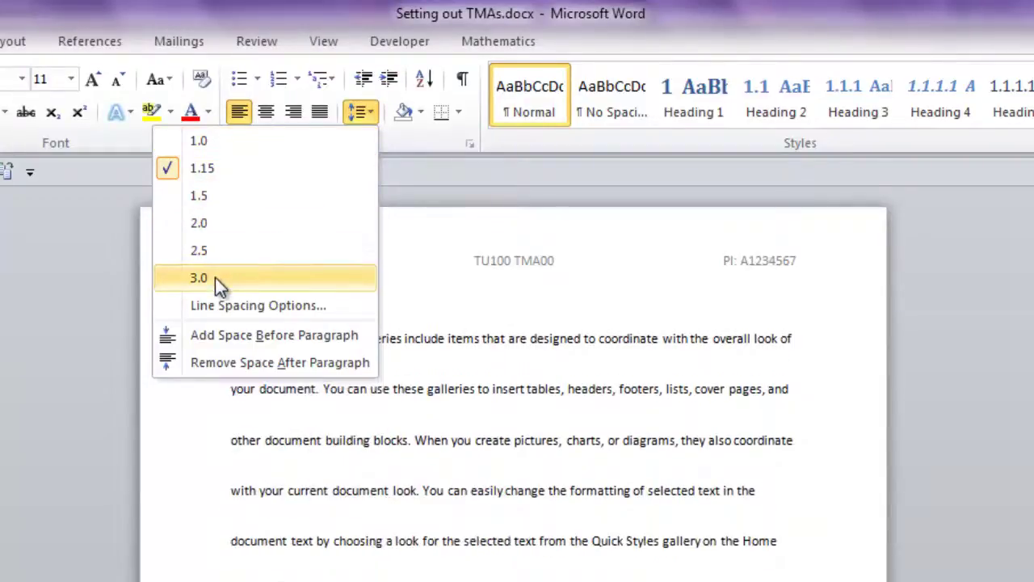
pyautogui.click(219, 226)
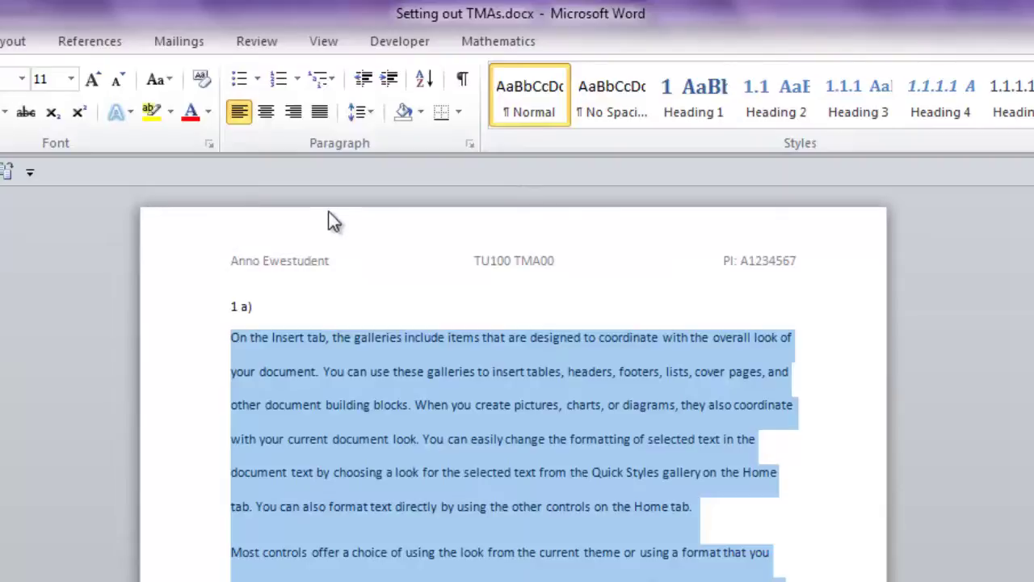
pyautogui.click(367, 117)
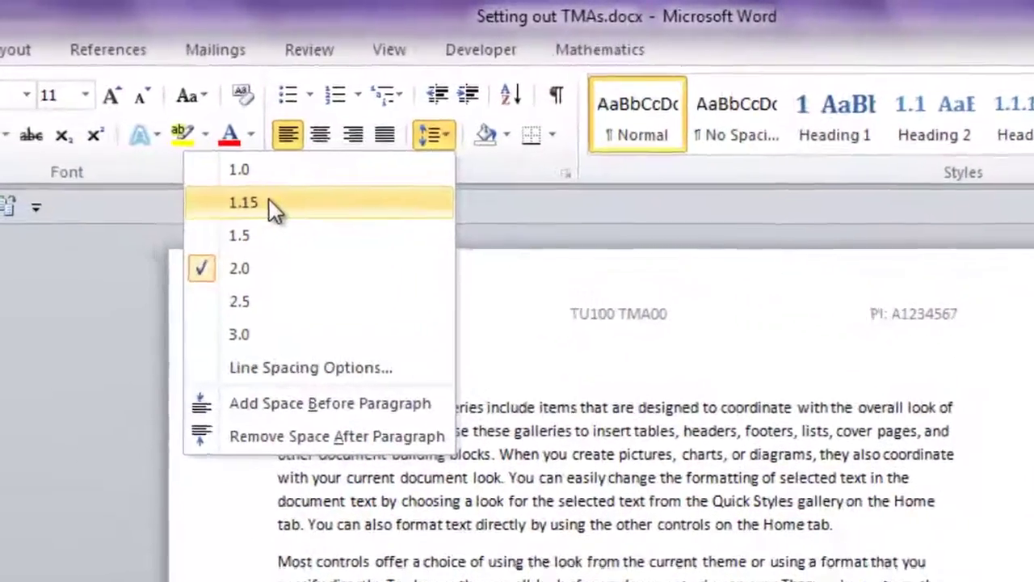
pyautogui.click(226, 172)
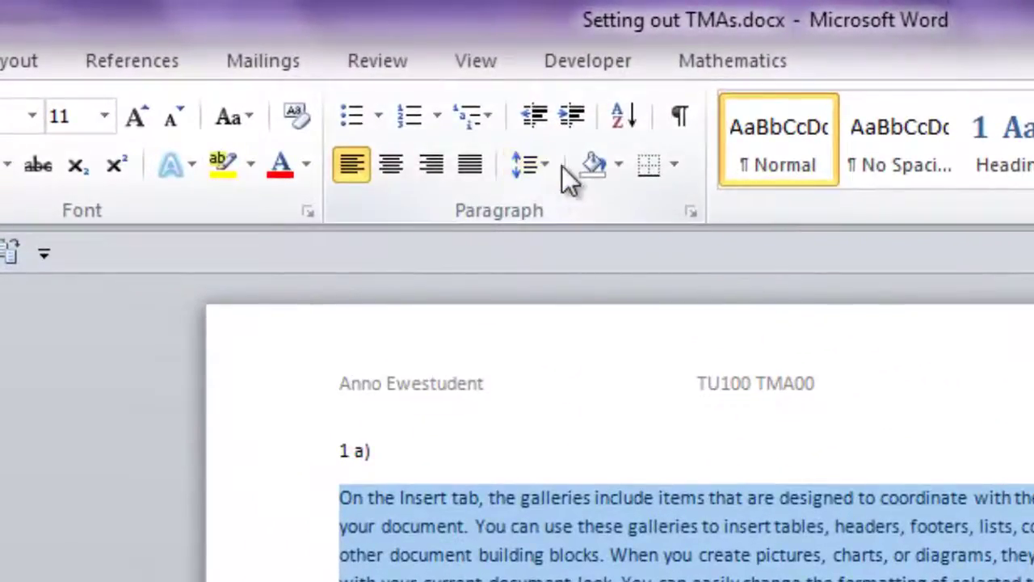
pyautogui.click(552, 166)
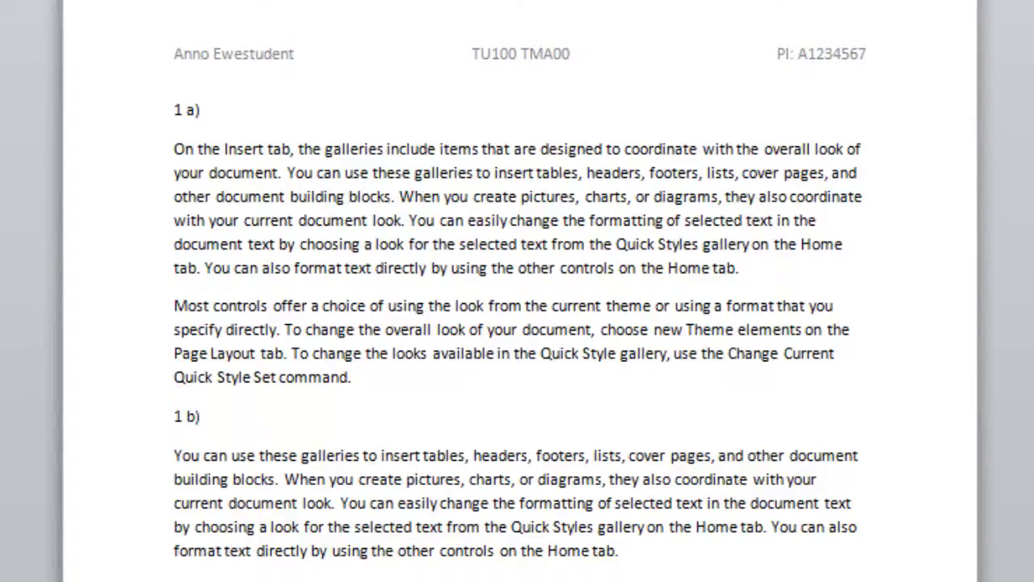
pyautogui.scroll(-9, 518, 291)
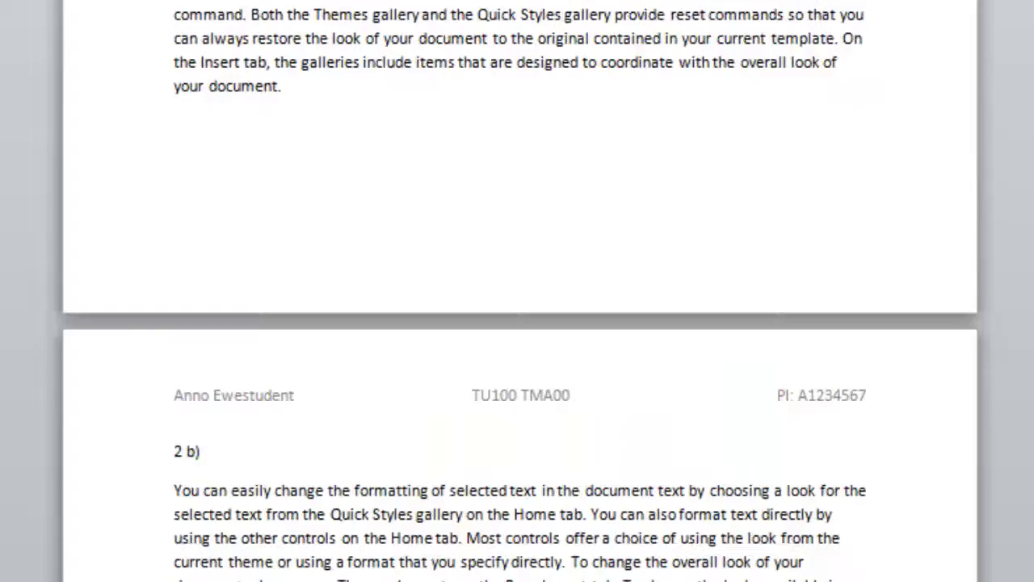